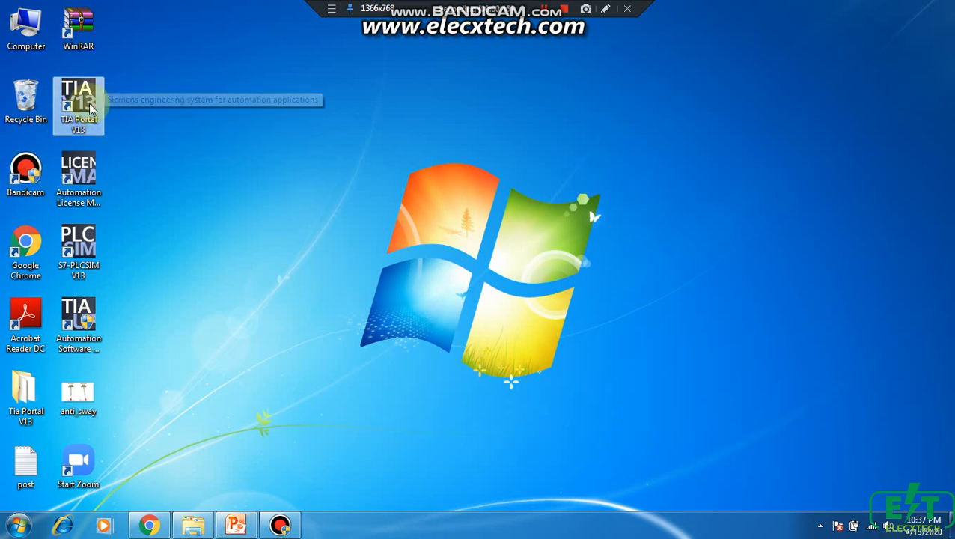
Launch TIA Portal V13 from the desktop
{"action": "double_click", "coordinate": [85, 108]}
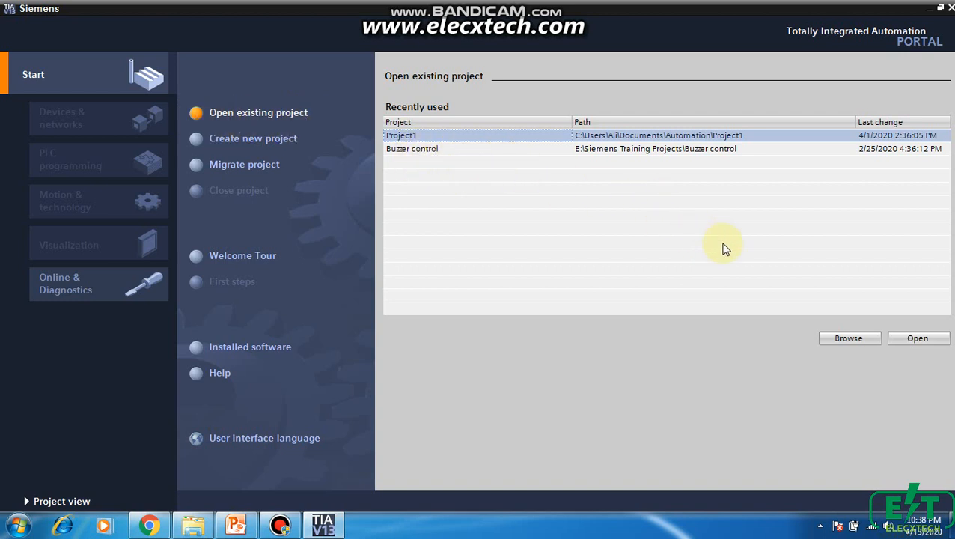
{"action": "left_click", "coordinate": [847, 341]}
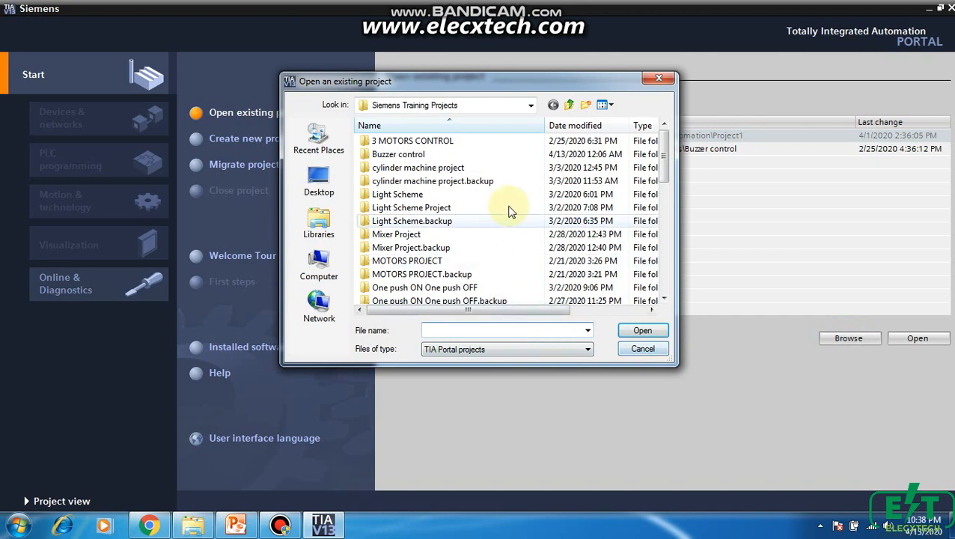
{"action": "mouse_move", "coordinate": [658, 159]}
{"action": "left_mouse_down"}
{"action": "mouse_move", "coordinate": [667, 155]}
{"action": "mouse_move", "coordinate": [666, 277]}
{"action": "mouse_move", "coordinate": [666, 157]}
{"action": "left_mouse_up"}
{"action": "left_click", "coordinate": [640, 348]}
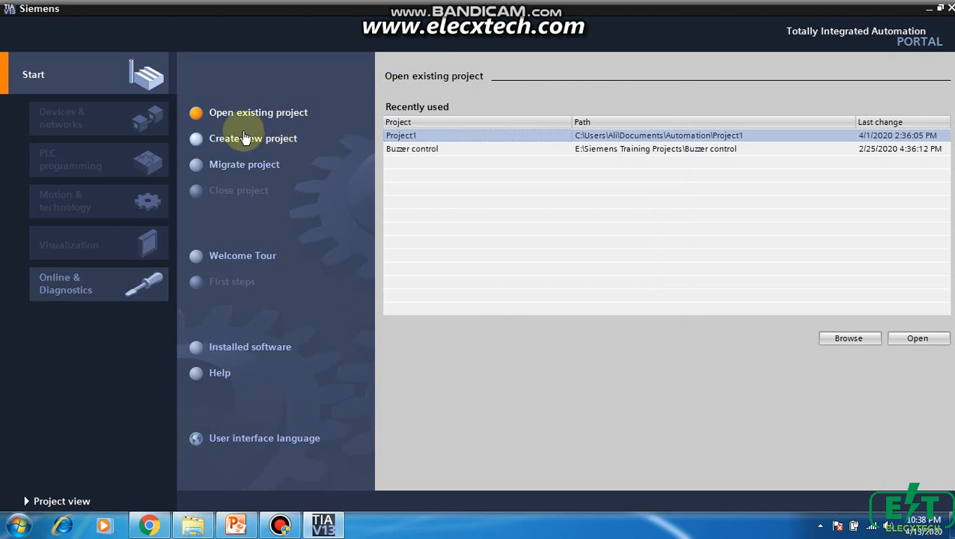
Create a new project named 1ST PROJECT, stored on the Desktop, with the comment FIRST PROJECT
{"action": "left_click", "coordinate": [201, 142]}
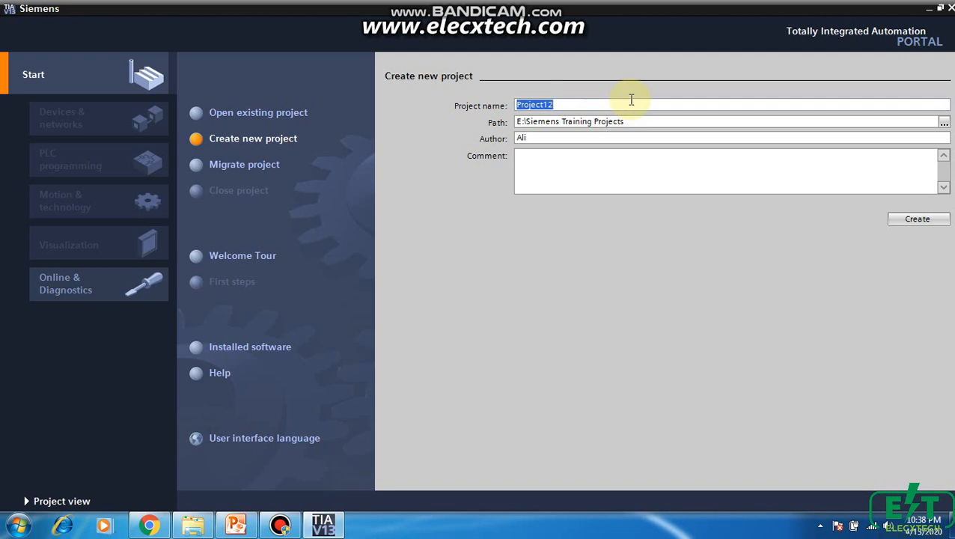
{"action": "type", "text": "1ST"}
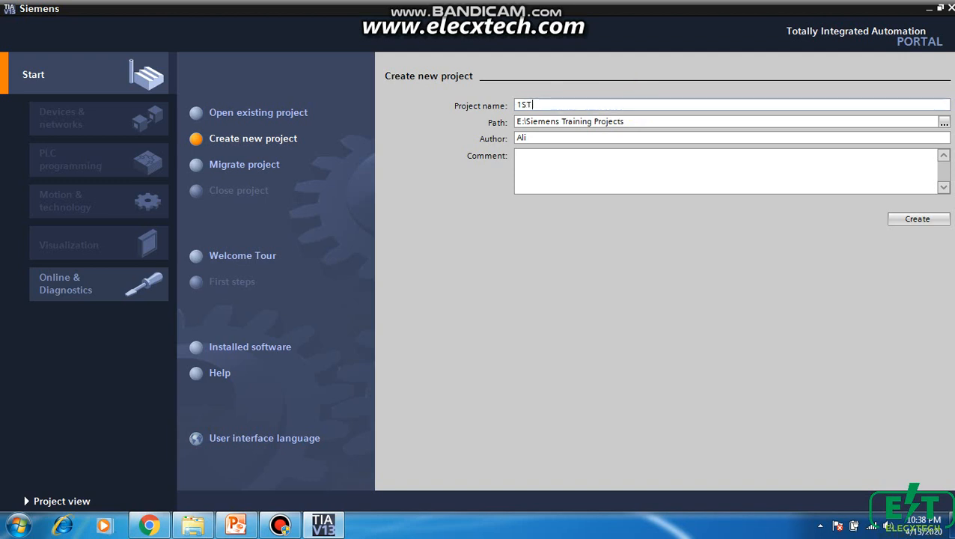
{"action": "type", "text": " PROJECT"}
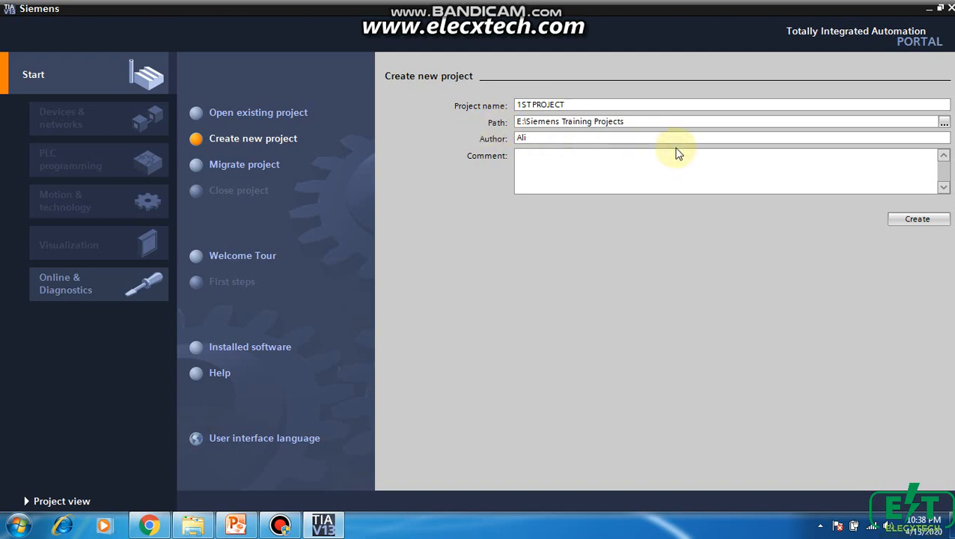
{"action": "left_click", "coordinate": [943, 122]}
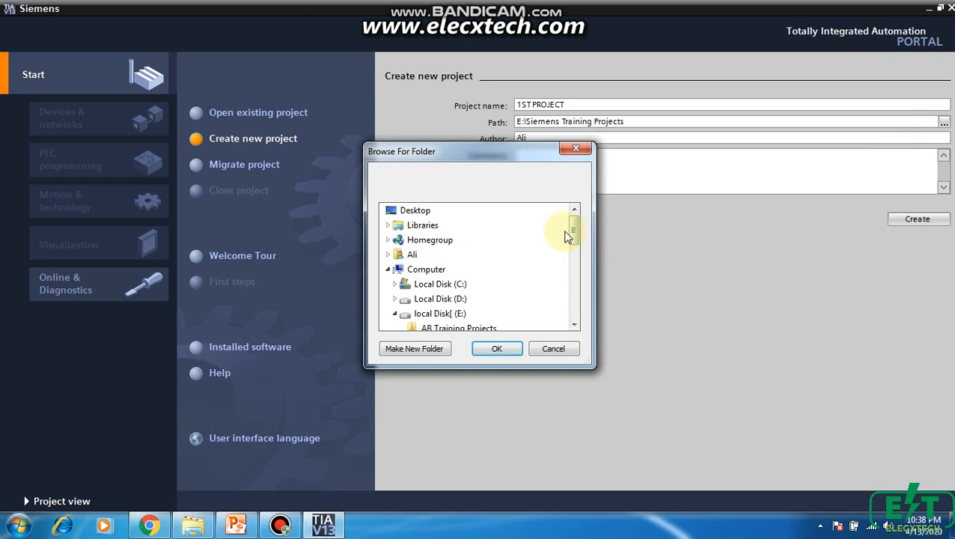
{"action": "left_click_drag", "start_coordinate": [573, 229], "coordinate": [570, 166]}
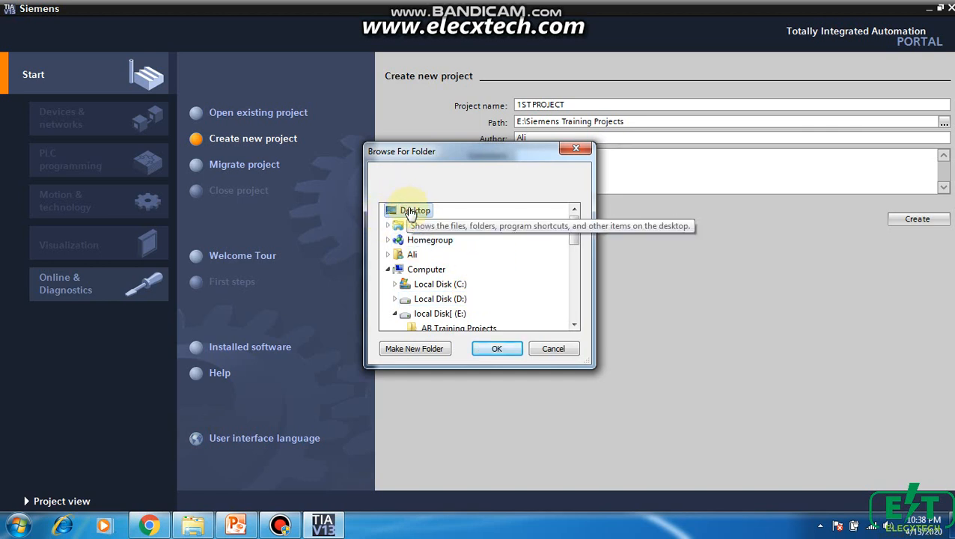
{"action": "left_click", "coordinate": [497, 350]}
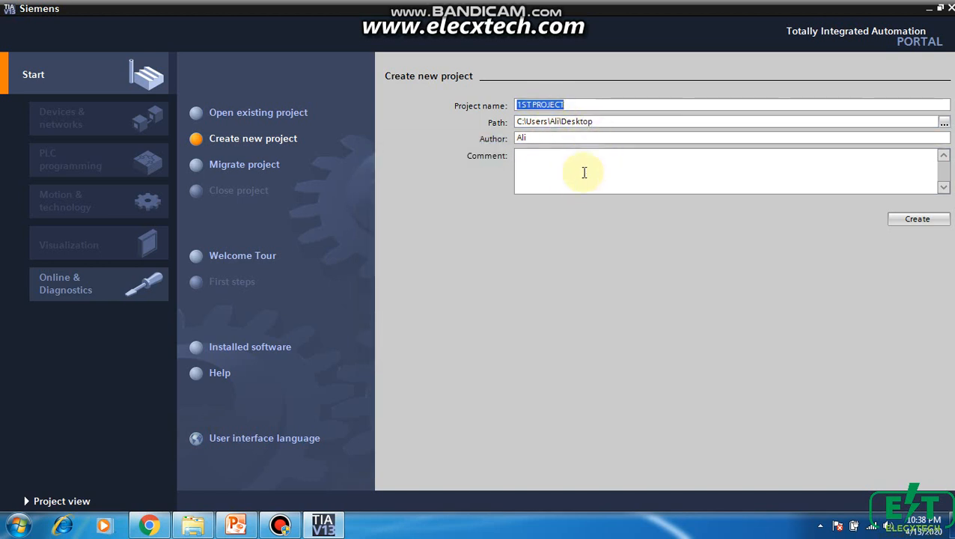
{"action": "left_click", "coordinate": [539, 164]}
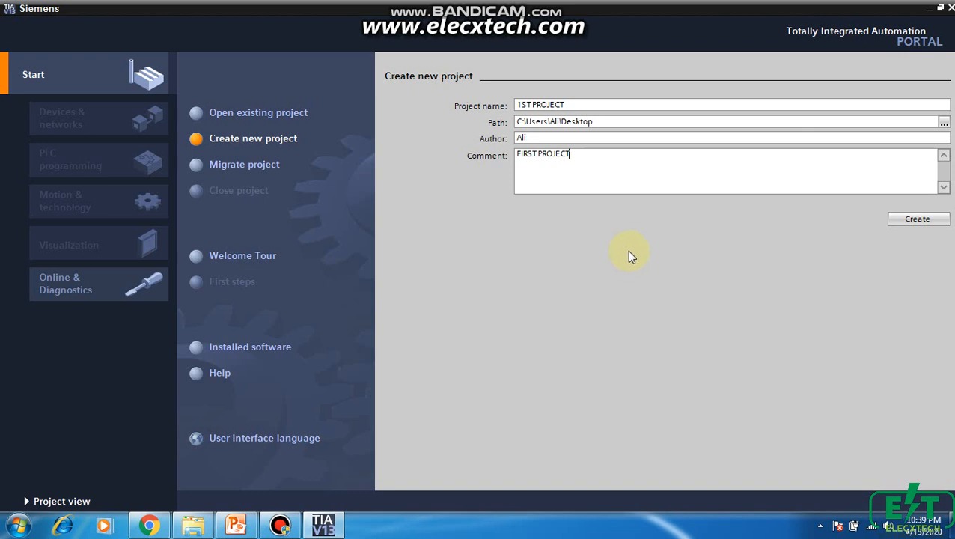
{"action": "left_click", "coordinate": [925, 221]}
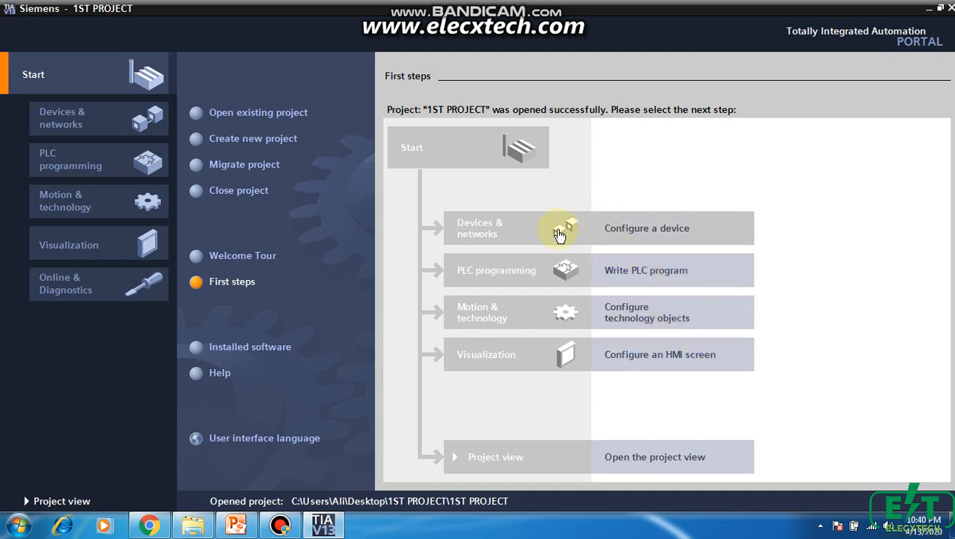
Go to device configuration for the new project and start adding a new device
{"action": "left_click", "coordinate": [622, 234]}
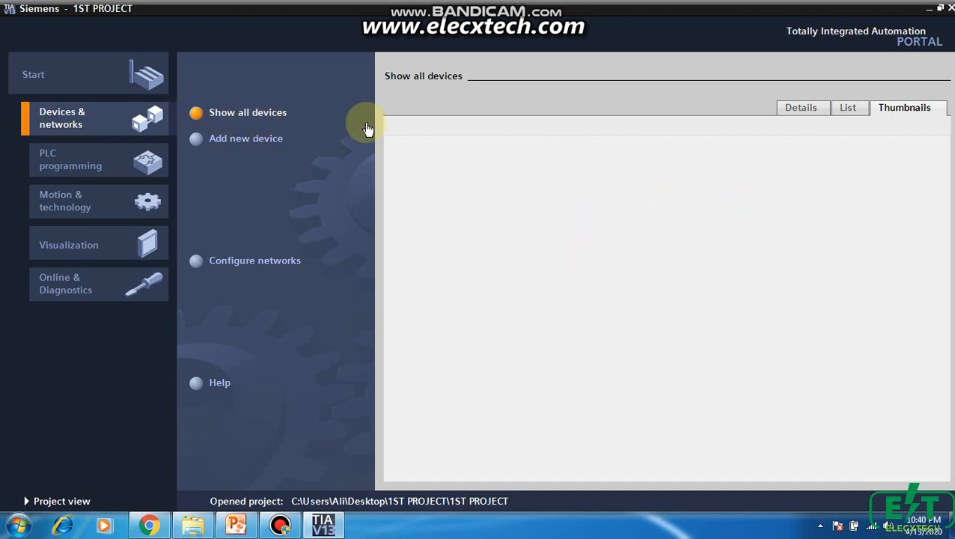
{"action": "left_click", "coordinate": [847, 112]}
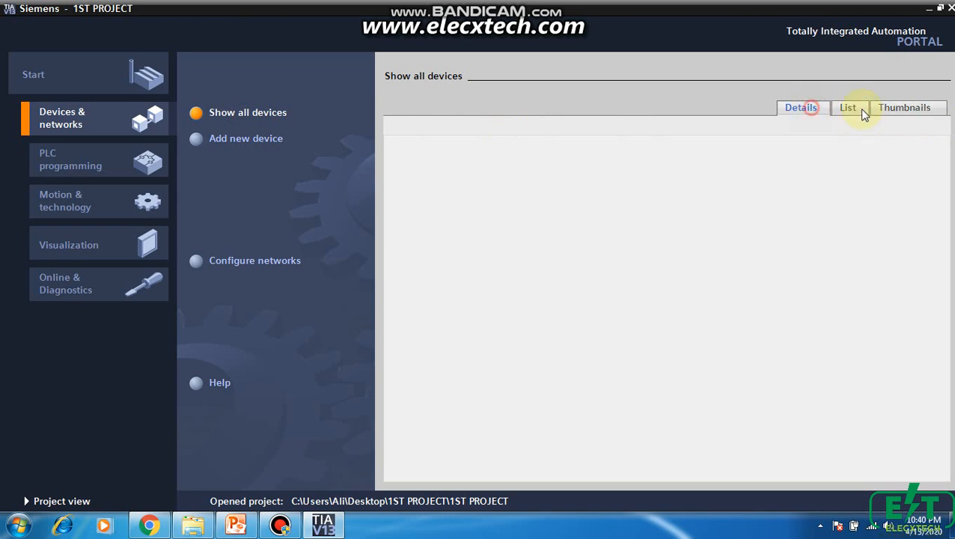
{"action": "left_click", "coordinate": [927, 110]}
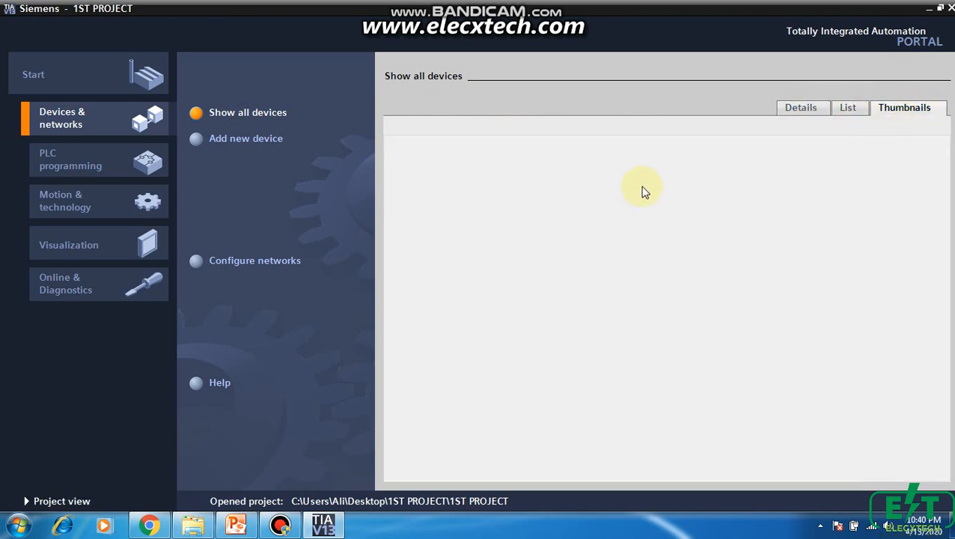
{"action": "left_click", "coordinate": [198, 146]}
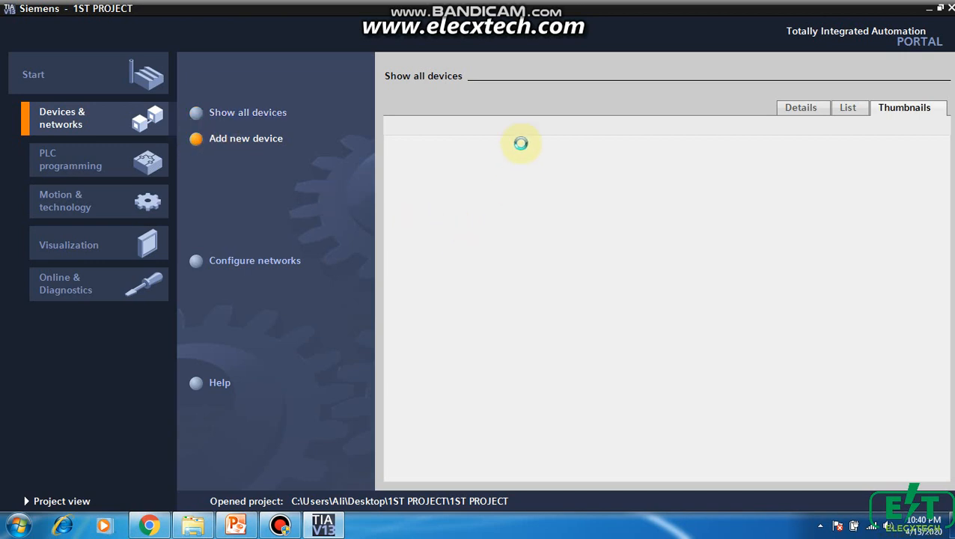
{"action": "left_click", "coordinate": [288, 525]}
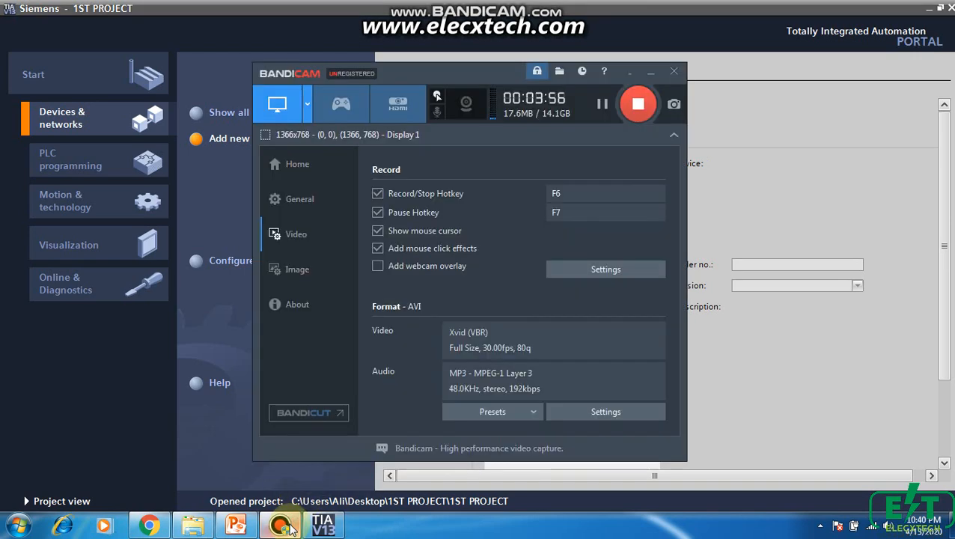
{"action": "left_click", "coordinate": [289, 526]}
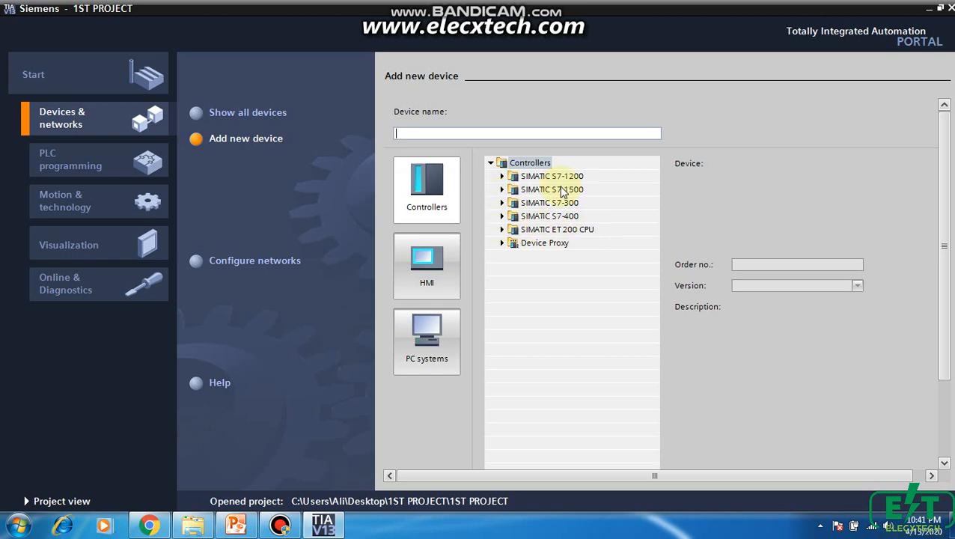
Find the CPU 315-2 PN/DP among the SIMATIC S7-300 controllers and select order number 6ES7 315-2EH13-0AB0
{"action": "left_click", "coordinate": [502, 202]}
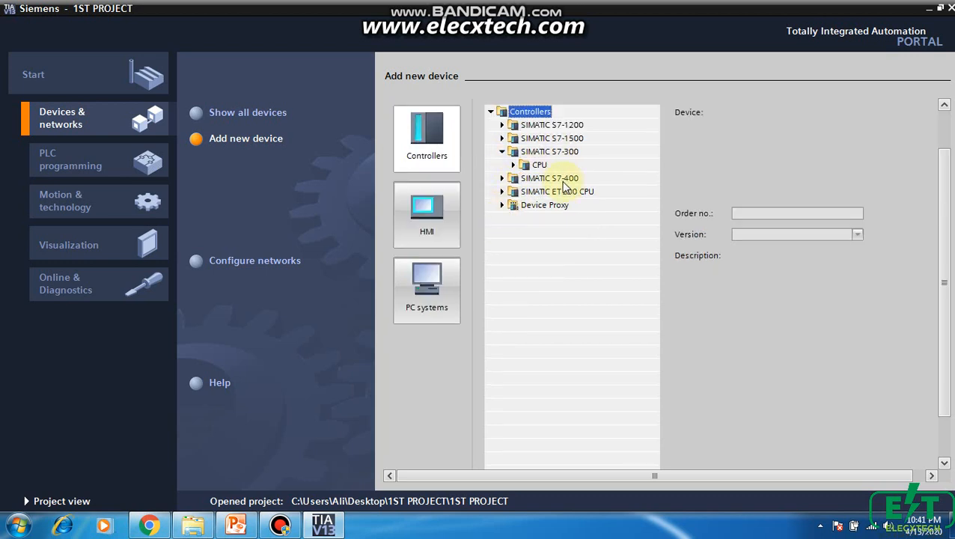
{"action": "left_click", "coordinate": [513, 164]}
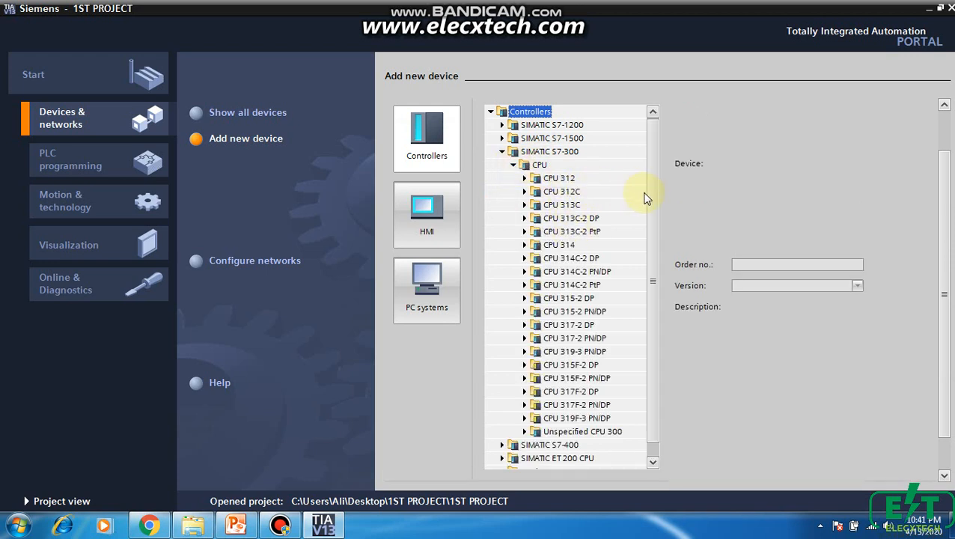
{"action": "scroll", "coordinate": [648, 223], "scroll_direction": "down", "scroll_amount": 1}
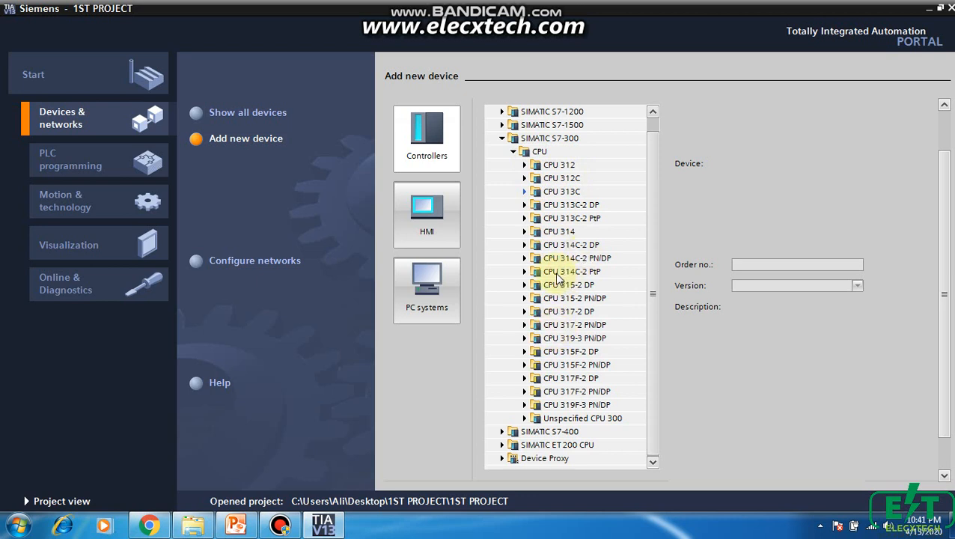
{"action": "left_click", "coordinate": [525, 258]}
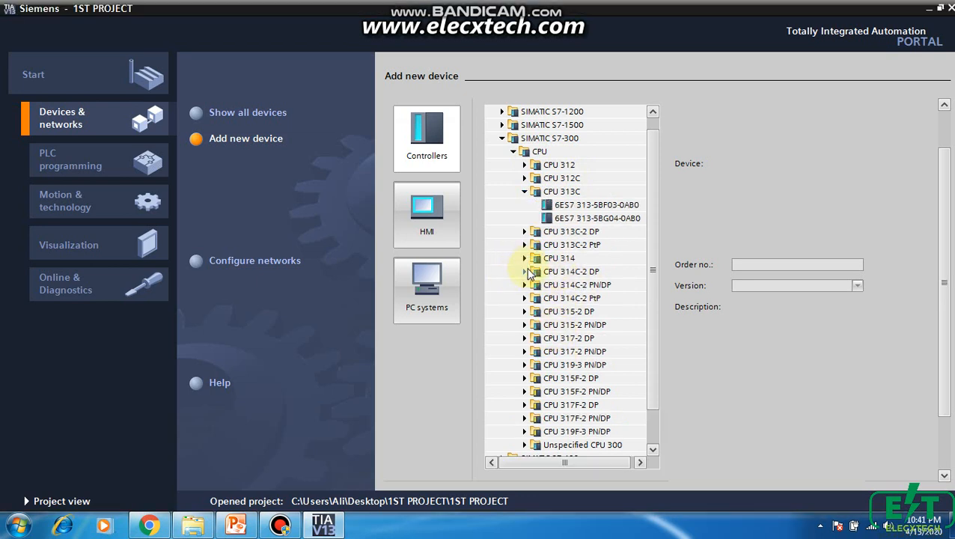
{"action": "left_click", "coordinate": [524, 284]}
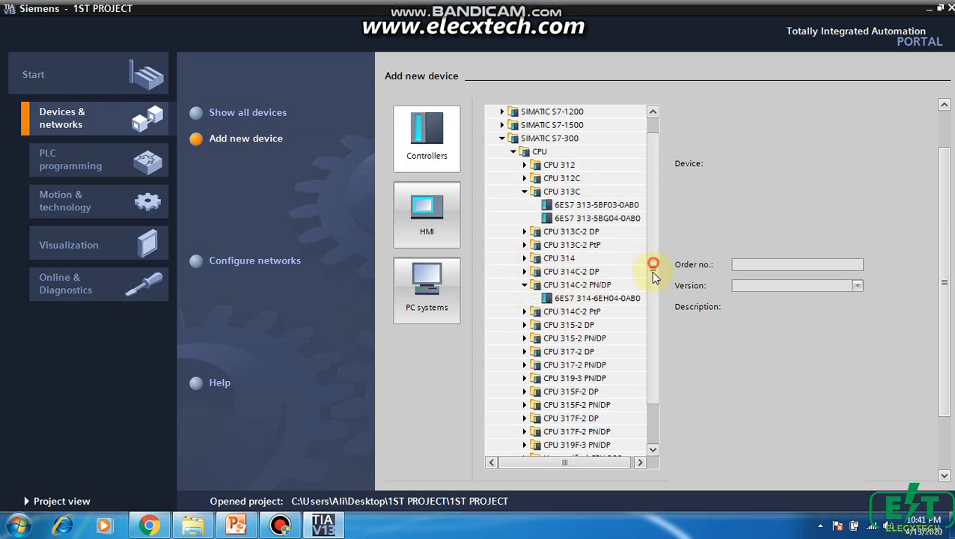
{"action": "left_click_drag", "start_coordinate": [650, 270], "coordinate": [651, 301]}
{"action": "left_click", "coordinate": [525, 244]}
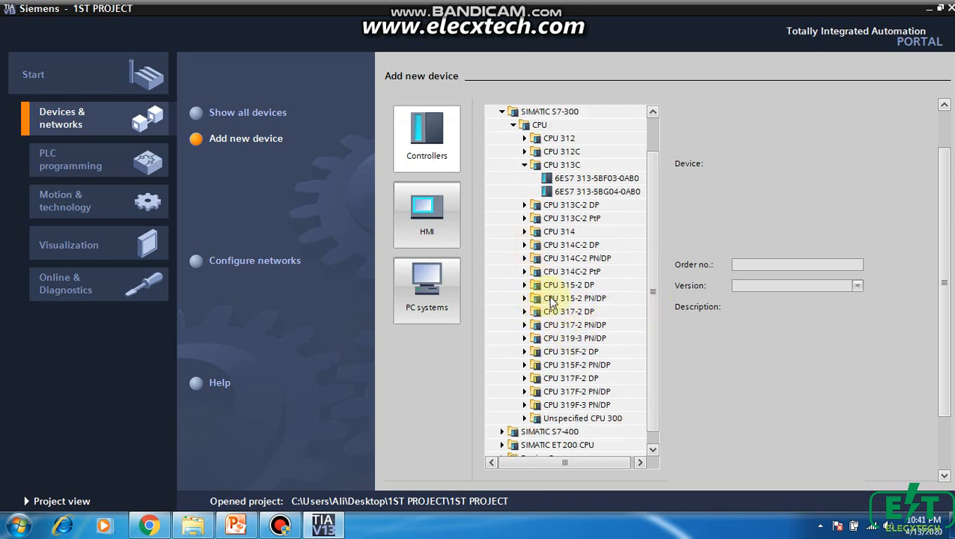
{"action": "left_click", "coordinate": [524, 298]}
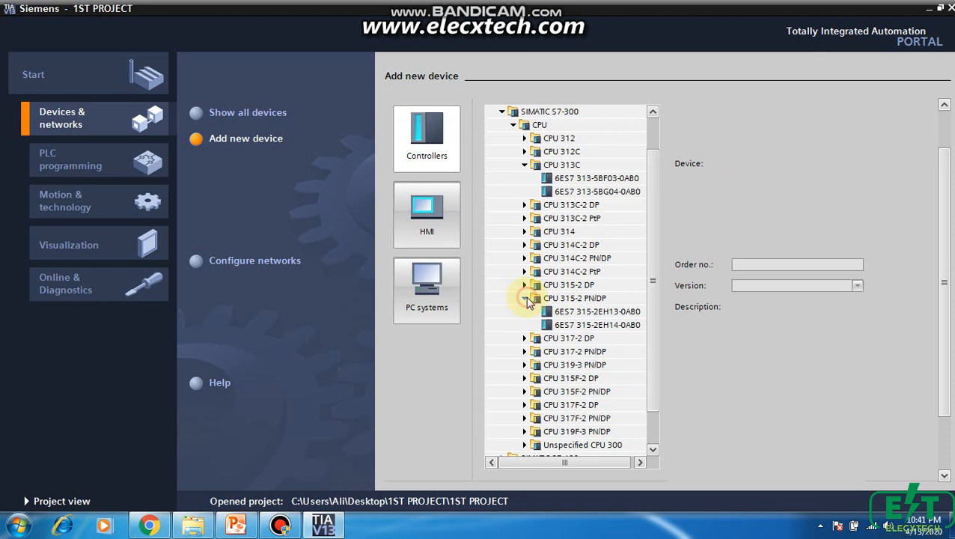
{"action": "left_click", "coordinate": [587, 311]}
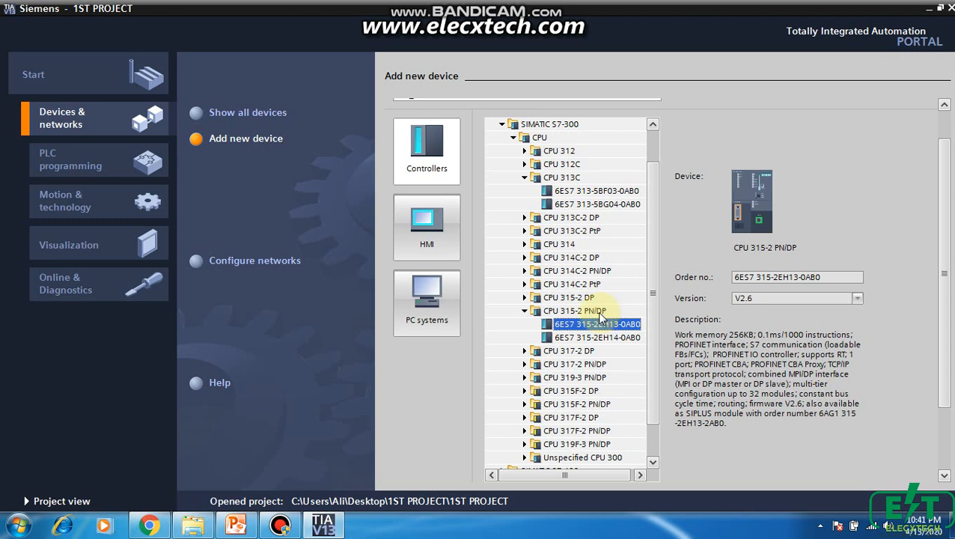
Examine the device details of the CPU 315-2 DP with order number 6ES7 315-2AG10-0AB0 for comparison
{"action": "left_click", "coordinate": [573, 298]}
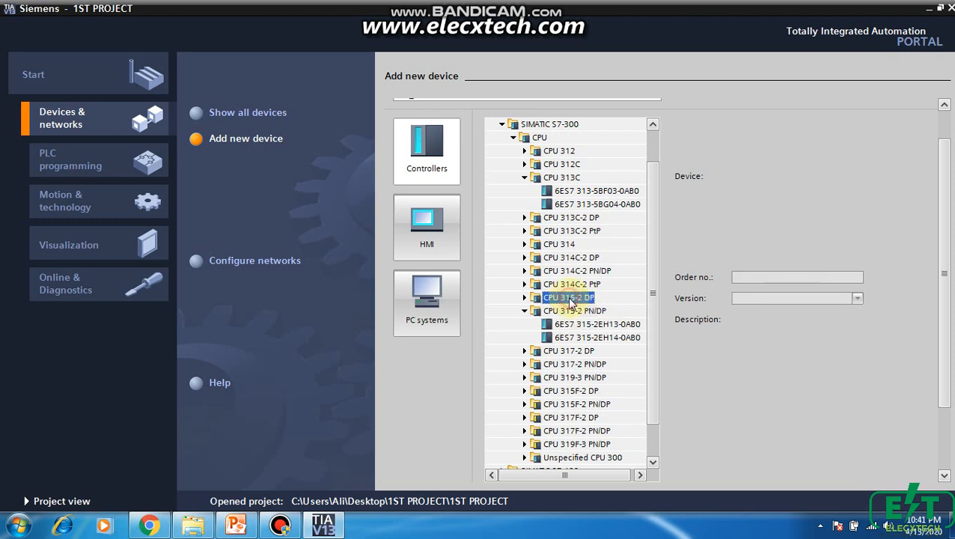
{"action": "left_click", "coordinate": [524, 298]}
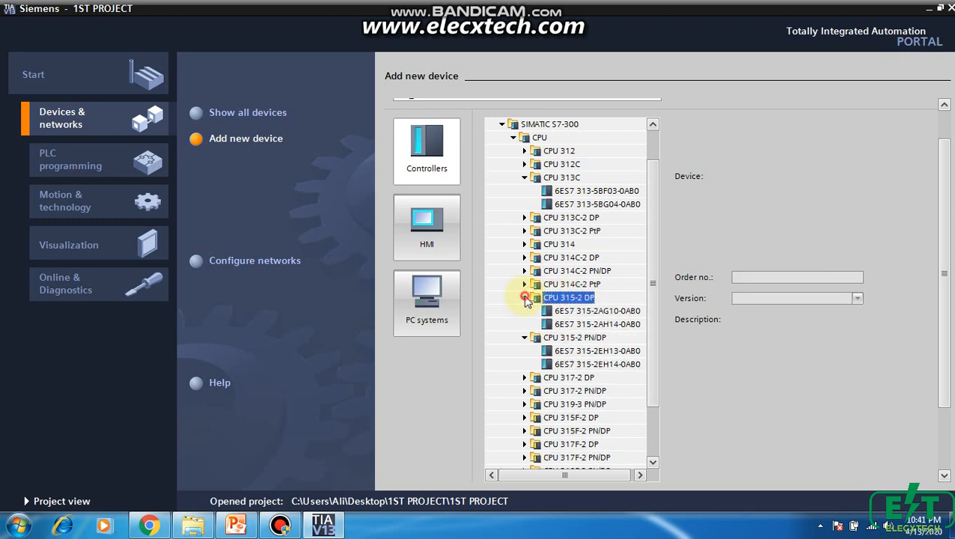
{"action": "left_click", "coordinate": [617, 311]}
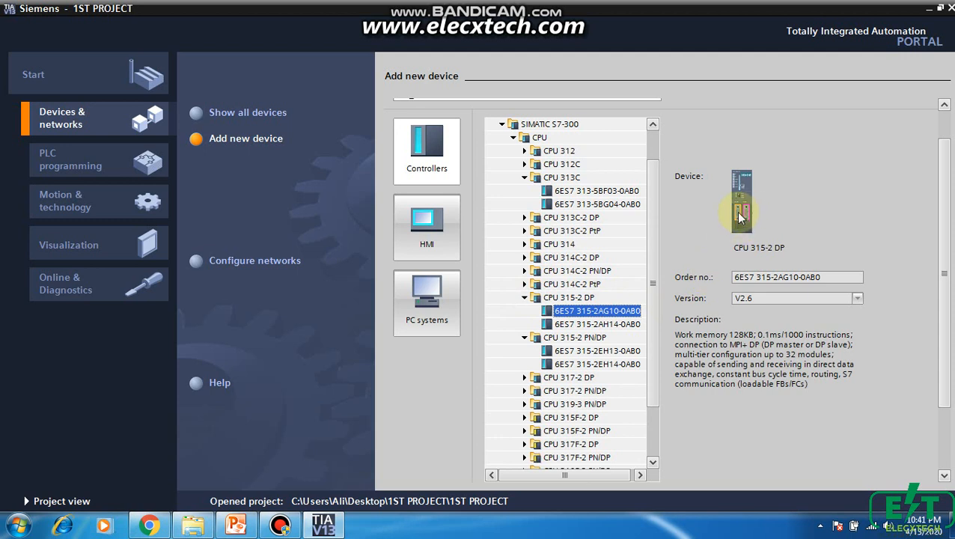
{"action": "left_click", "coordinate": [524, 299]}
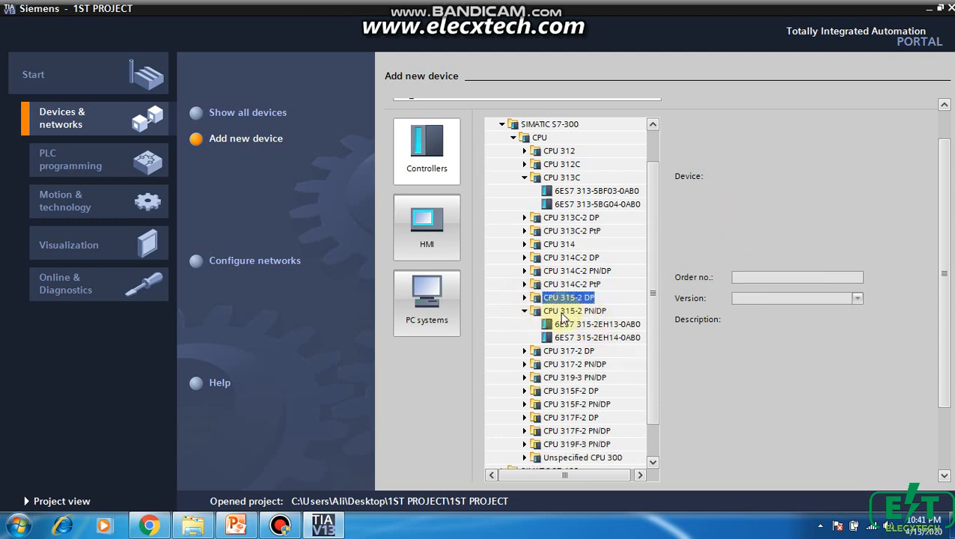
Add the CPU 315-2 PN/DP, order number 6ES7 315-2EH13-0AB0, version V2.6, to the project with the device view opening
{"action": "left_click", "coordinate": [570, 311]}
{"action": "left_click", "coordinate": [591, 324]}
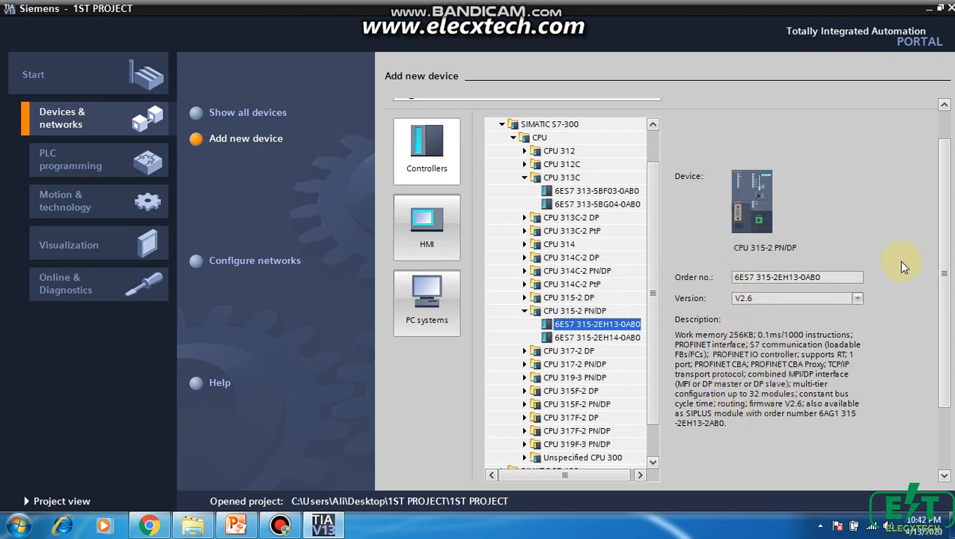
{"action": "left_click_drag", "start_coordinate": [943, 215], "coordinate": [944, 294]}
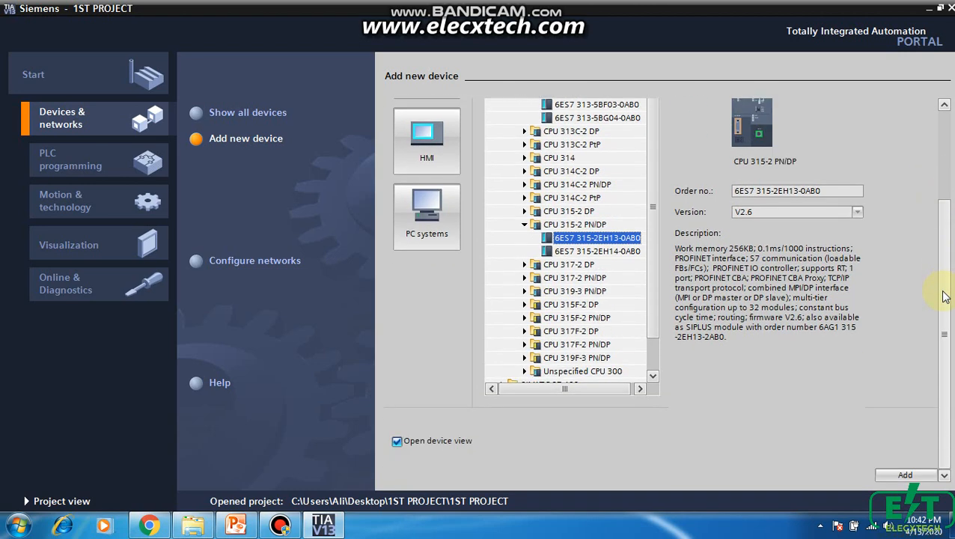
{"action": "left_click", "coordinate": [902, 474]}
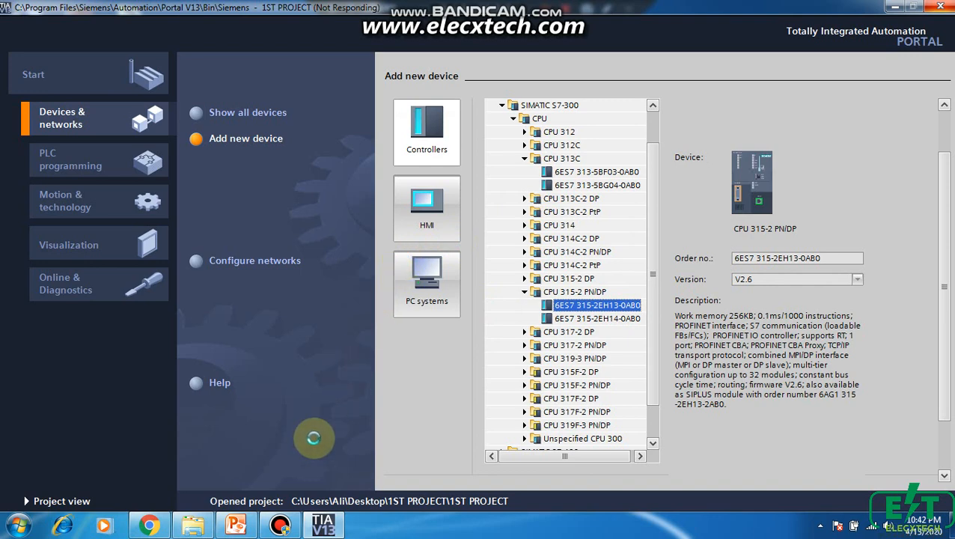
{"action": "left_click", "coordinate": [292, 526]}
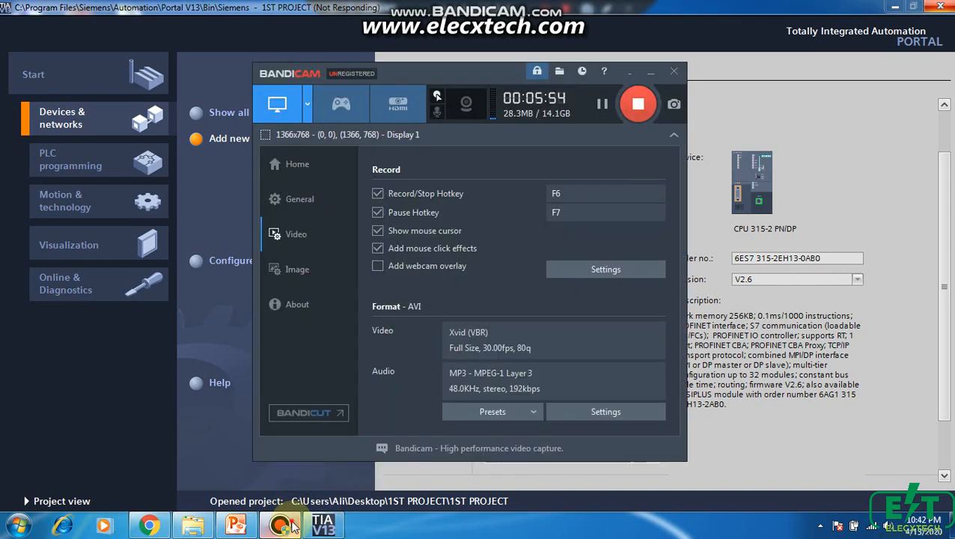
{"action": "left_click", "coordinate": [292, 527]}
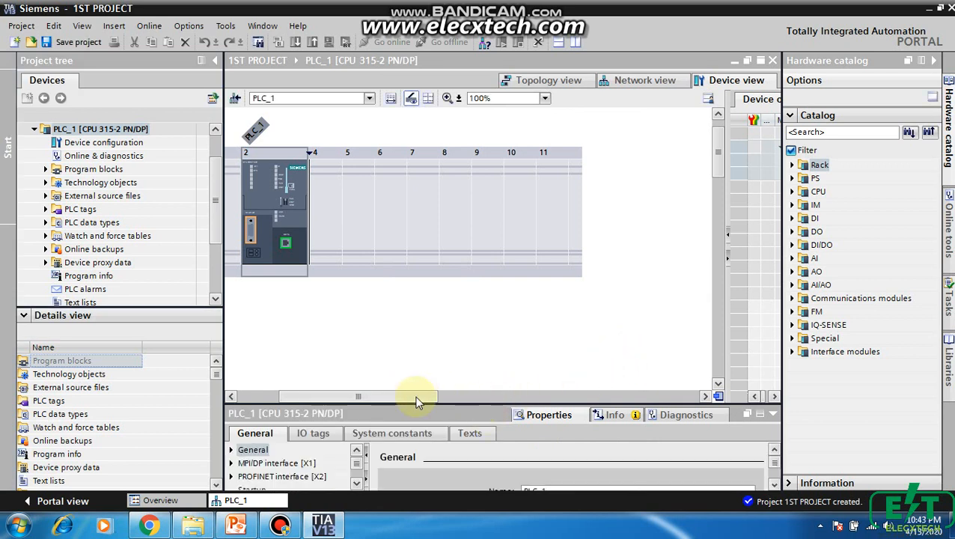
{"action": "left_click_drag", "start_coordinate": [417, 397], "coordinate": [367, 404]}
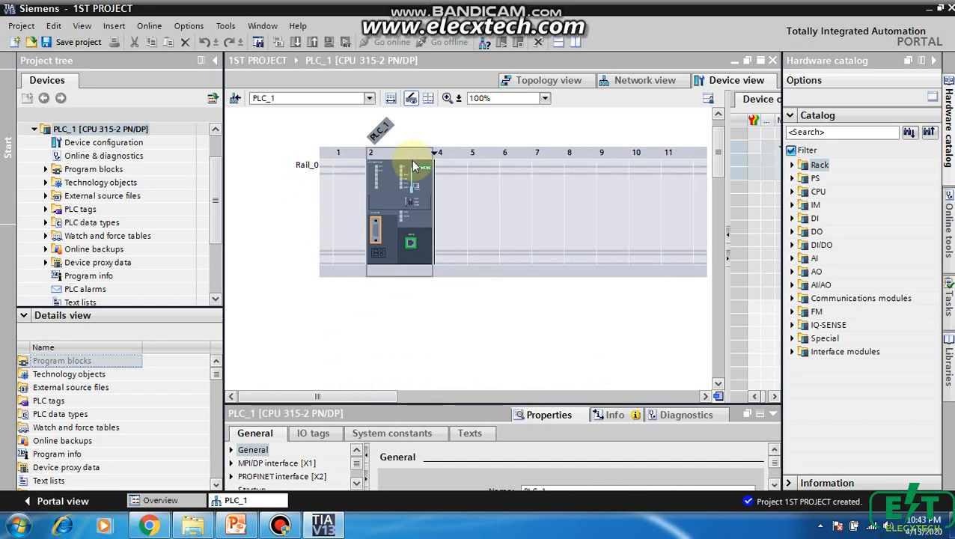
Save the 1ST PROJECT project with its newly added CPU 315-2 PN/DP
{"action": "left_click", "coordinate": [61, 42]}
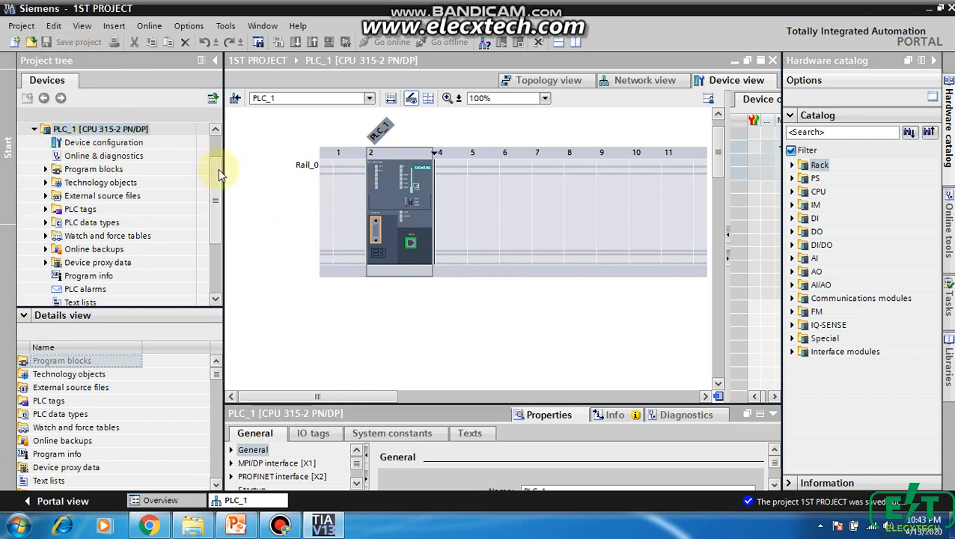
{"action": "left_click_drag", "start_coordinate": [217, 171], "coordinate": [219, 153]}
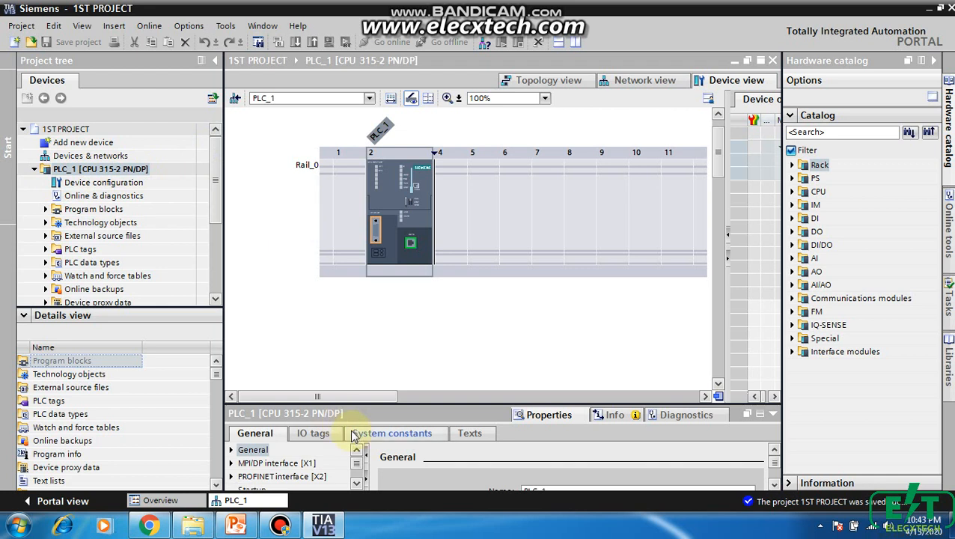
{"action": "mouse_move", "coordinate": [347, 396]}
{"action": "left_mouse_down"}
{"action": "mouse_move", "coordinate": [434, 408]}
{"action": "mouse_move", "coordinate": [365, 398]}
{"action": "left_mouse_up"}
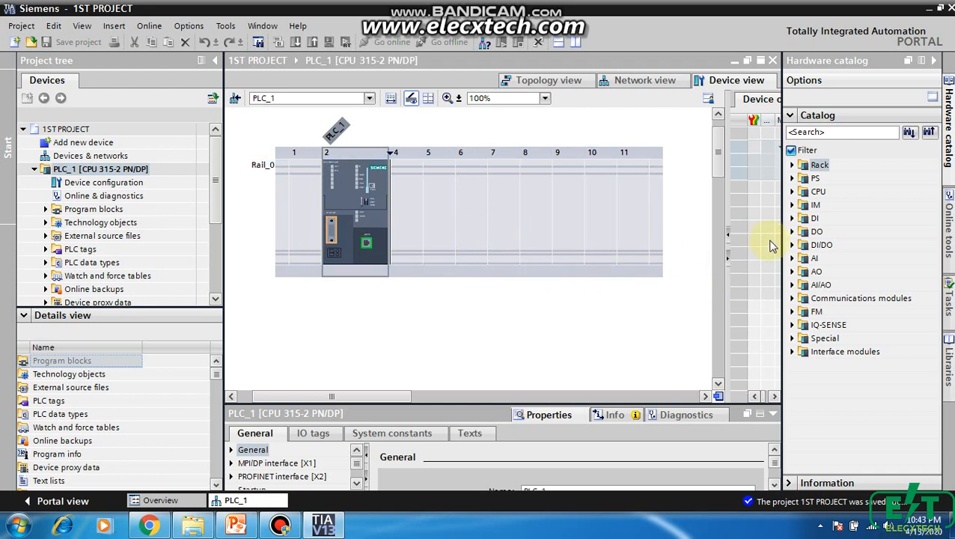
Examine the Rack, PS and CPU categories of the hardware catalog, collapsing each one again
{"action": "left_click", "coordinate": [792, 165]}
{"action": "left_click", "coordinate": [791, 165]}
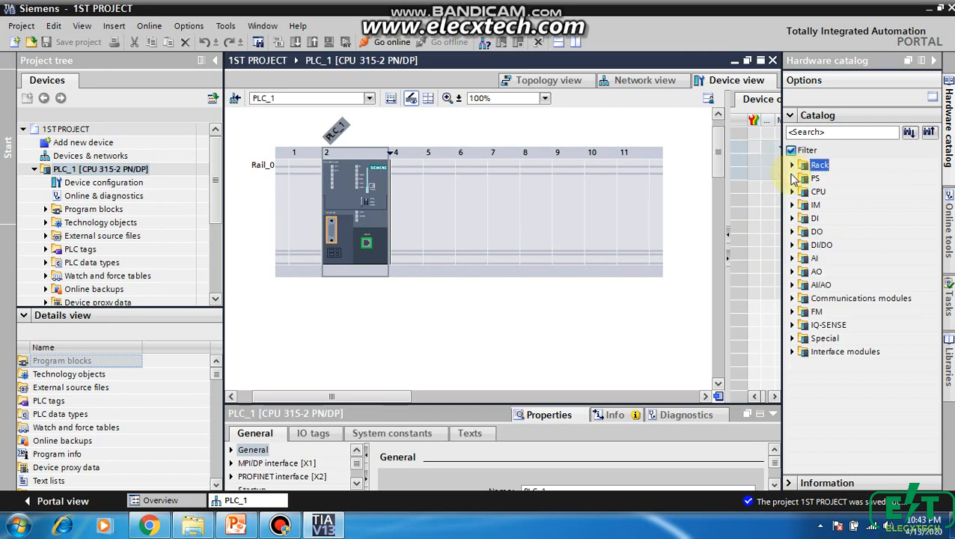
{"action": "left_click", "coordinate": [791, 178]}
{"action": "left_click", "coordinate": [792, 178]}
{"action": "left_click", "coordinate": [791, 191]}
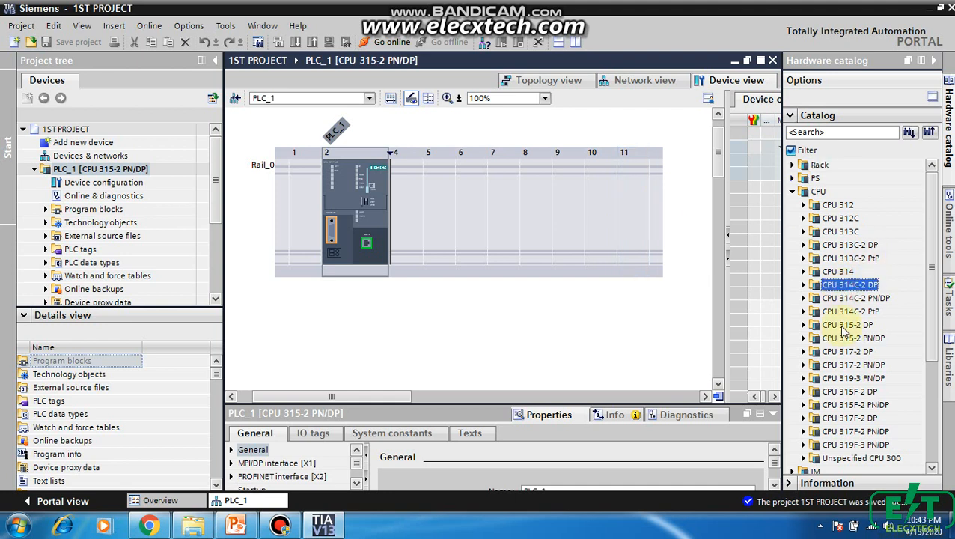
{"action": "left_click", "coordinate": [792, 192]}
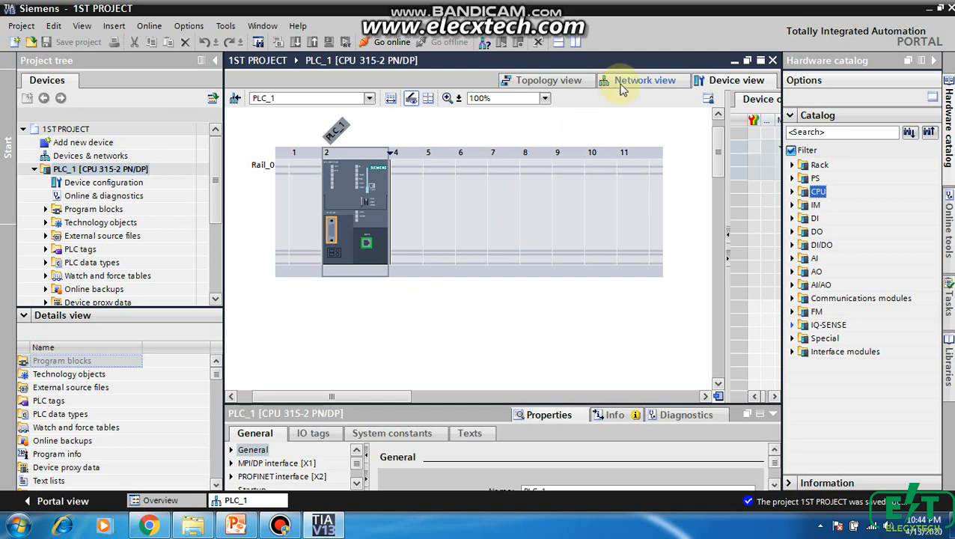
View PLC_1 in the network view and the topology view, and return to its device view
{"action": "left_click", "coordinate": [657, 82]}
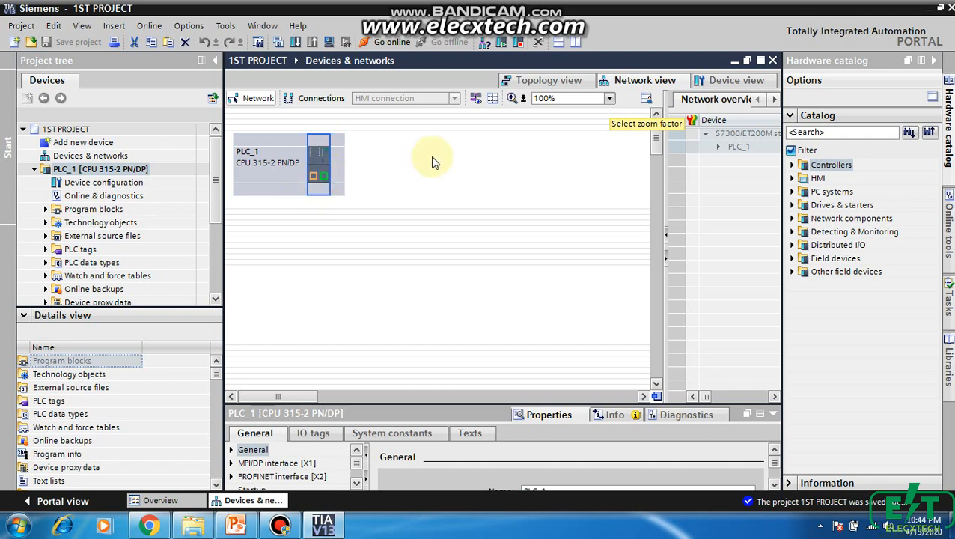
{"action": "left_click", "coordinate": [557, 80]}
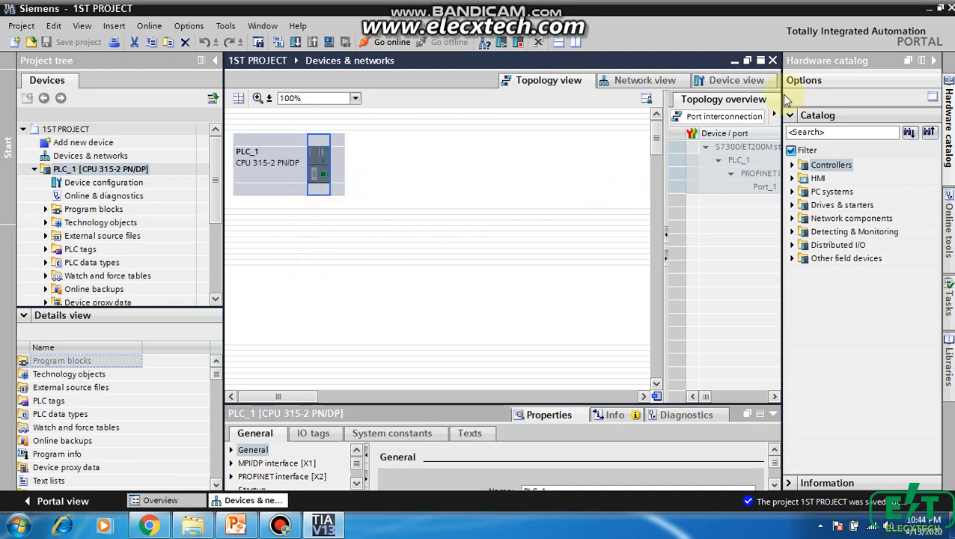
{"action": "left_click", "coordinate": [735, 80]}
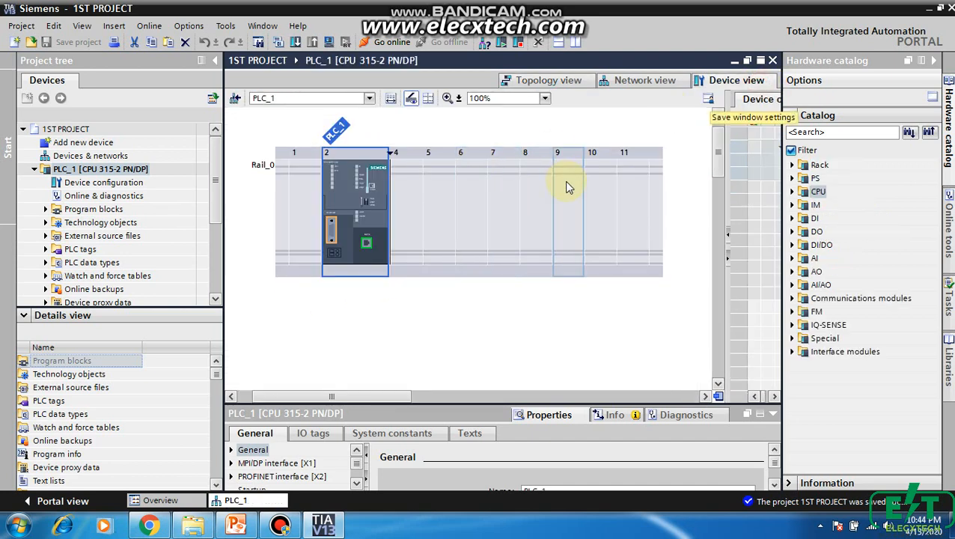